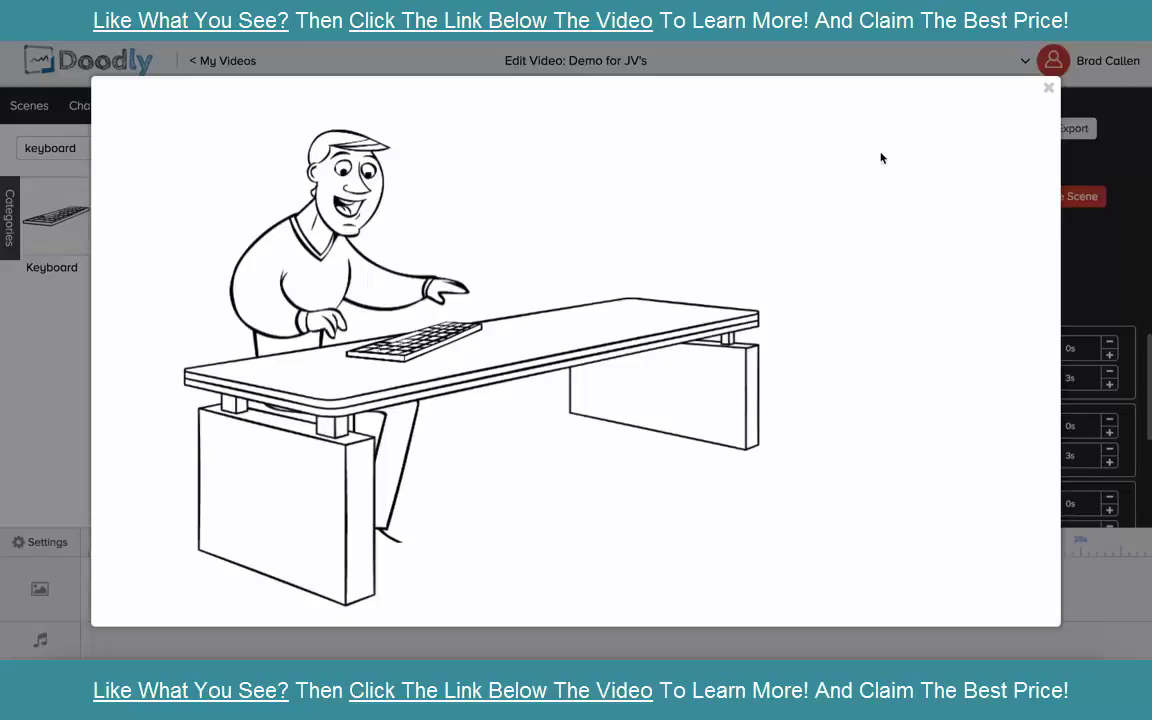
# Close the preview and stretch the desk scene so the man, desk and keyboard each draw over 4.43s
pyautogui.click(1048, 88)
pyautogui.scroll(-2, 1058, 422)
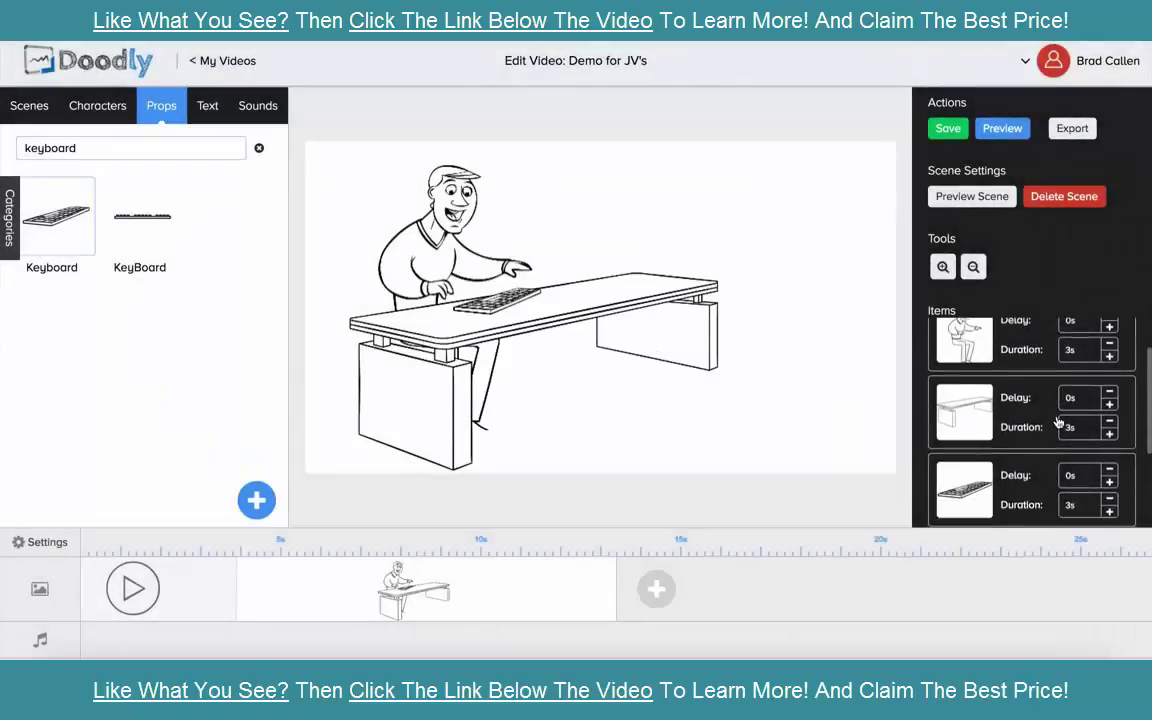
pyautogui.scroll(1, 1058, 422)
pyautogui.scroll(-2, 1060, 400)
pyautogui.scroll(2, 1068, 355)
pyautogui.scroll(1, 1062, 365)
pyautogui.scroll(-3, 1052, 380)
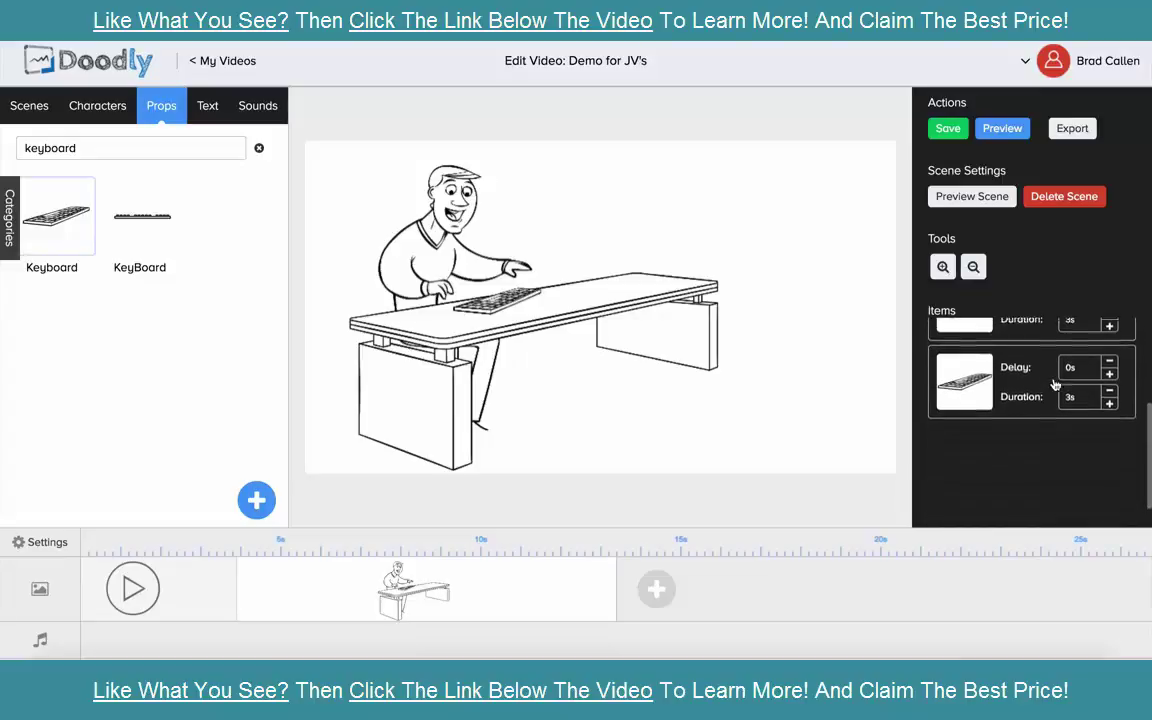
pyautogui.scroll(3, 1000, 360)
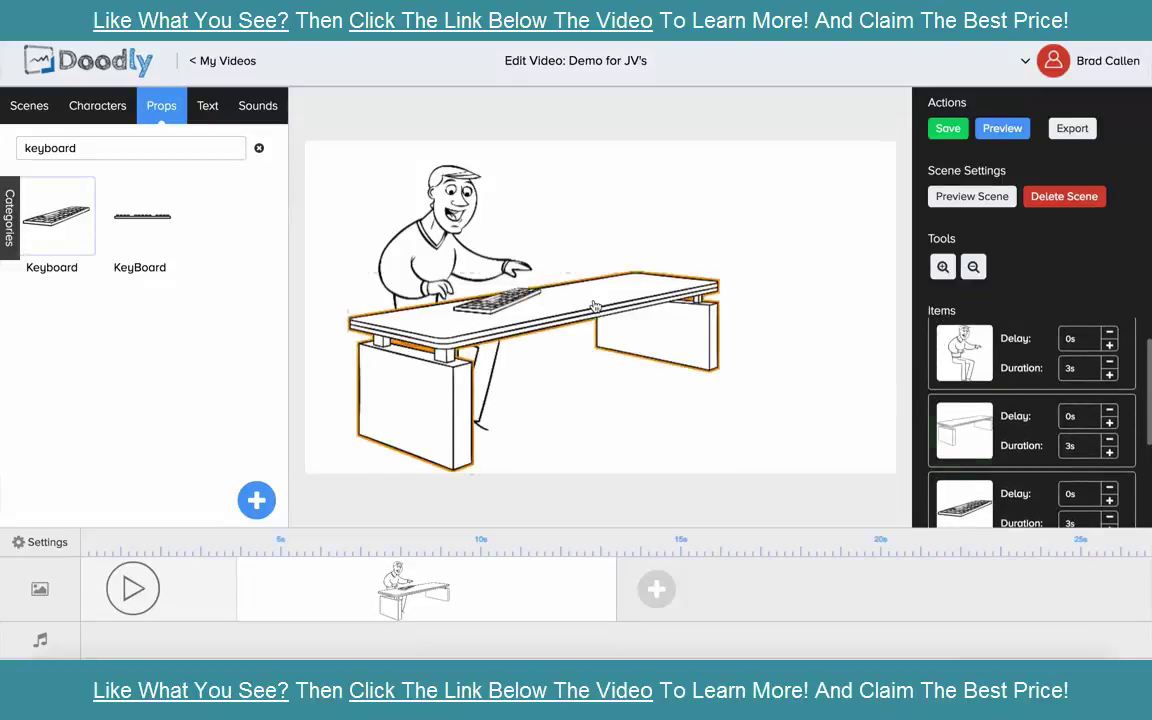
pyautogui.click(668, 338)
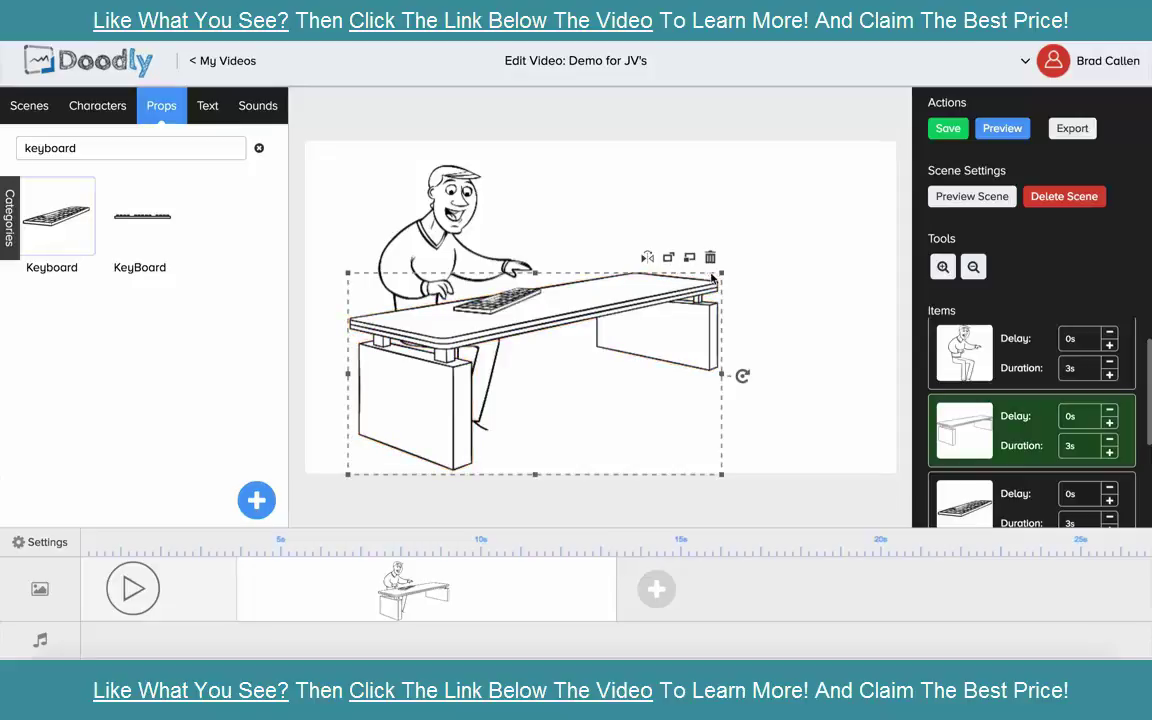
pyautogui.moveTo(619, 584); pyautogui.dragTo(790, 587)
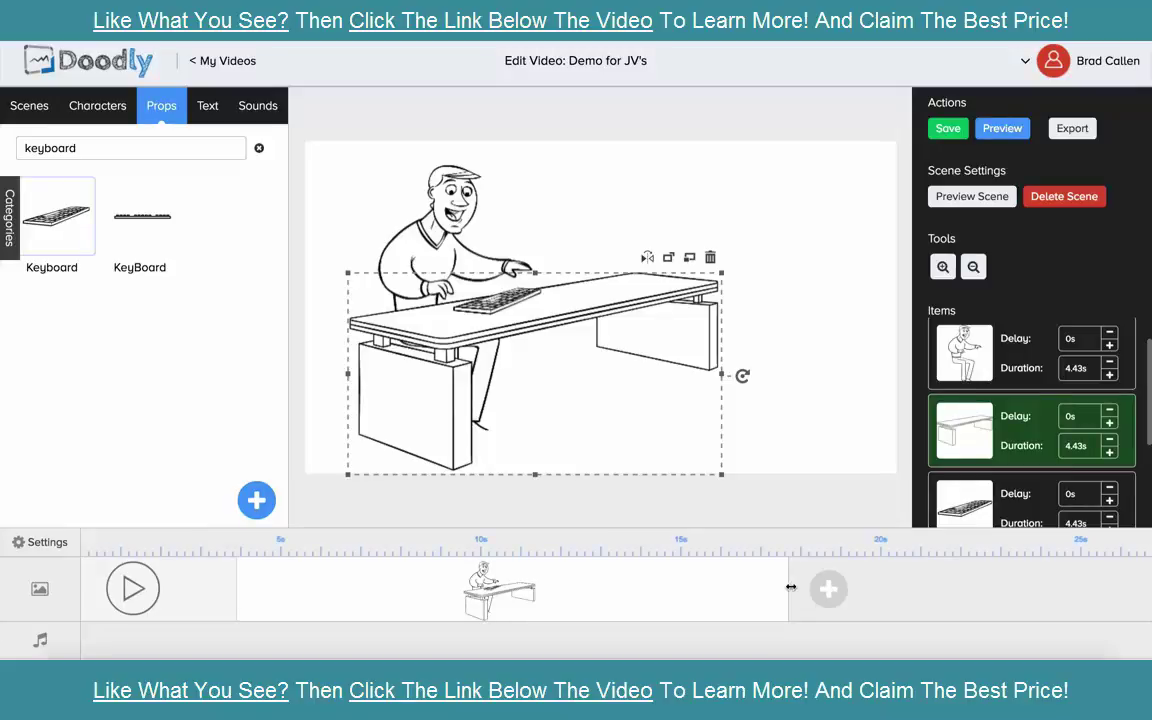
# Add a new scene with a text item reading 'Hey it's Jimmy!'
pyautogui.click(207, 105)
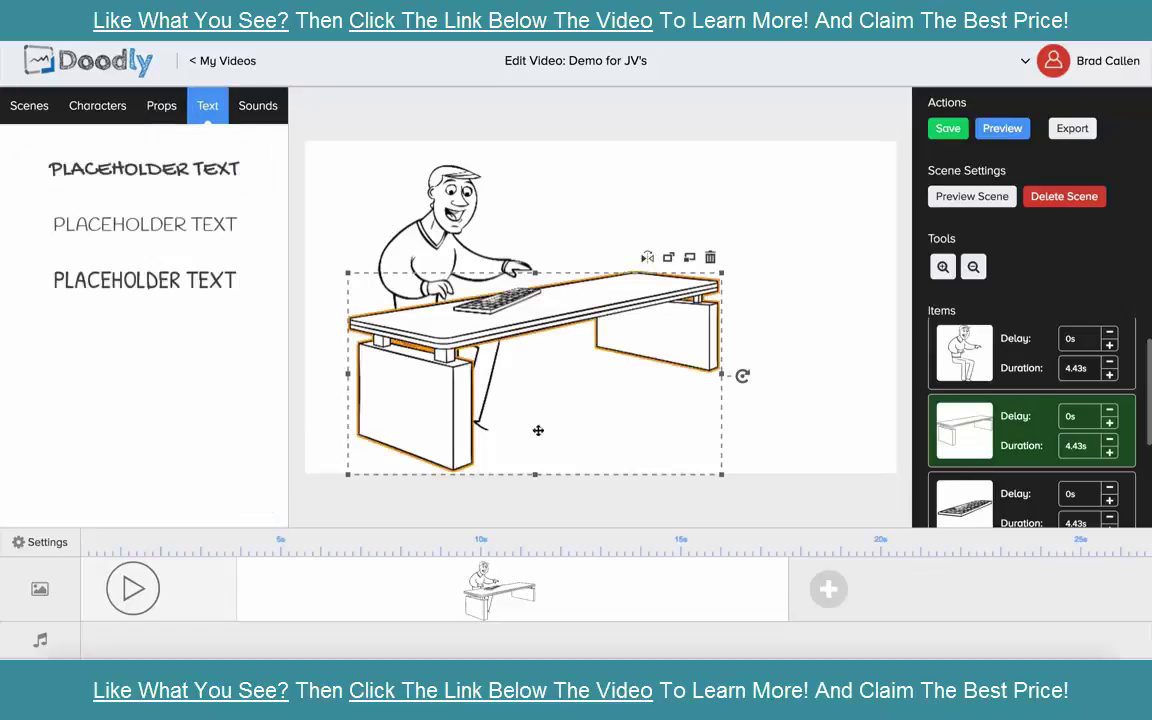
pyautogui.click(826, 588)
pyautogui.click(201, 172)
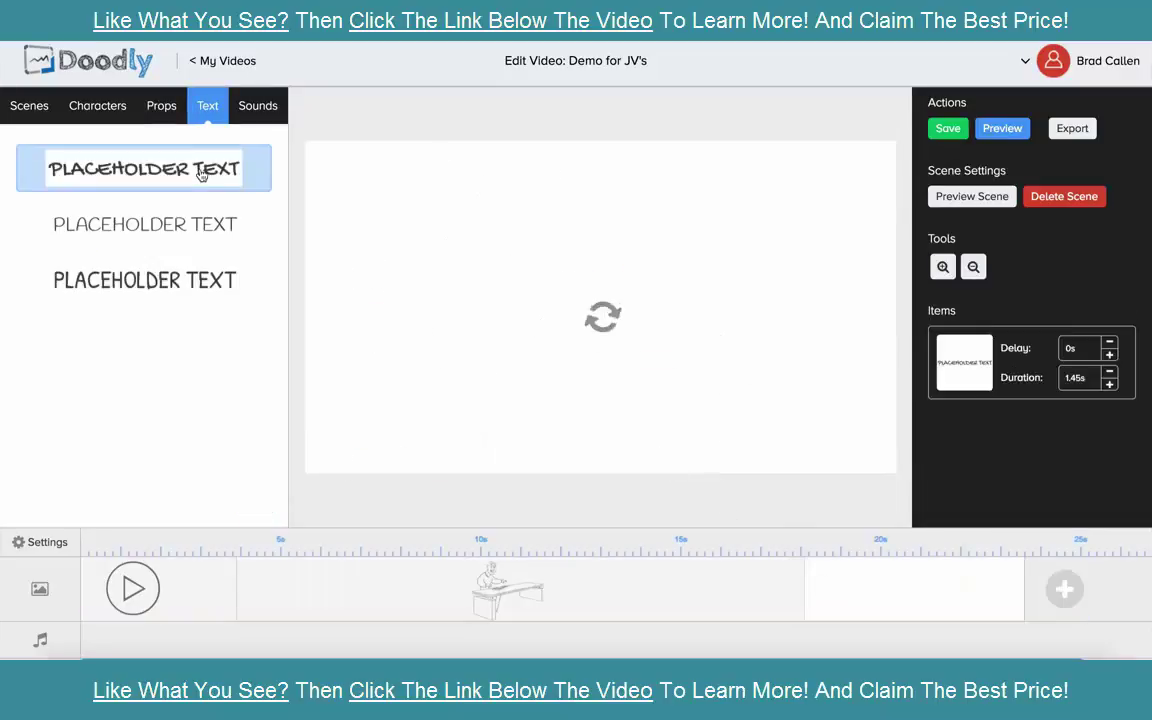
pyautogui.click(620, 326)
pyautogui.doubleClick(620, 326)
pyautogui.moveTo(620, 318); pyautogui.dragTo(378, 317)
pyautogui.write("Hey it's Jimmy!")
pyautogui.click(665, 395)
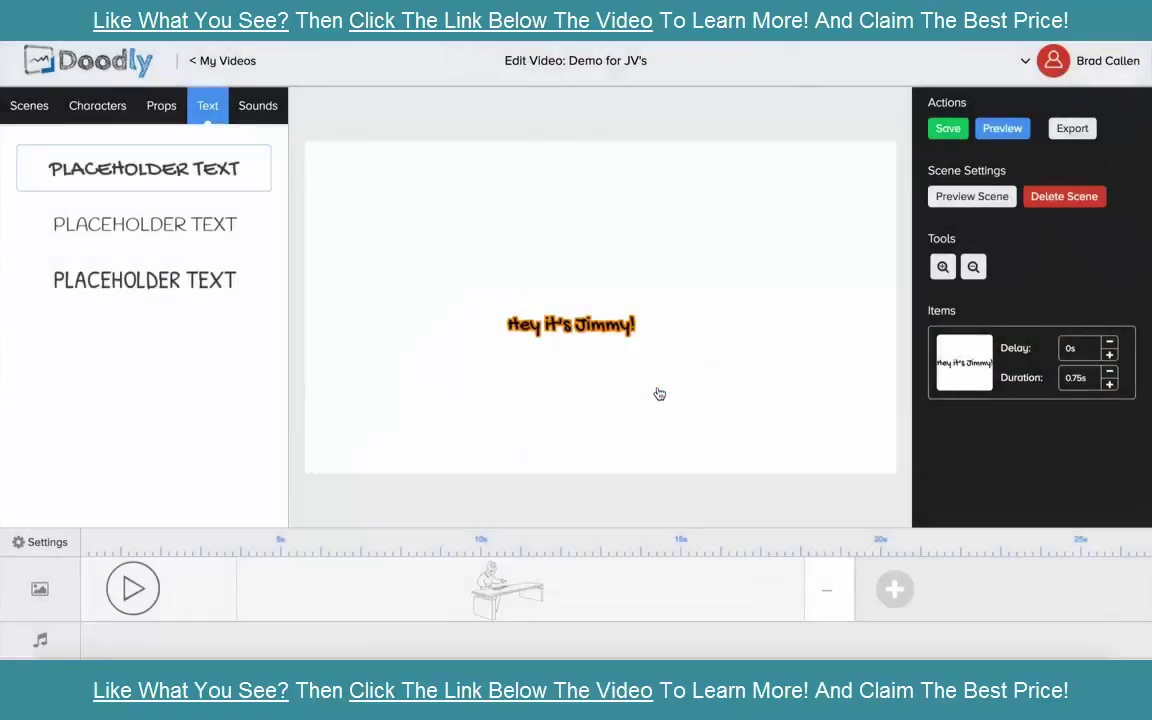
# Enlarge the text, move it near the top of the canvas, and preview the scene
pyautogui.click(630, 328)
pyautogui.moveTo(637, 342); pyautogui.dragTo(738, 386)
pyautogui.moveTo(689, 329); pyautogui.dragTo(723, 270)
pyautogui.click(675, 404)
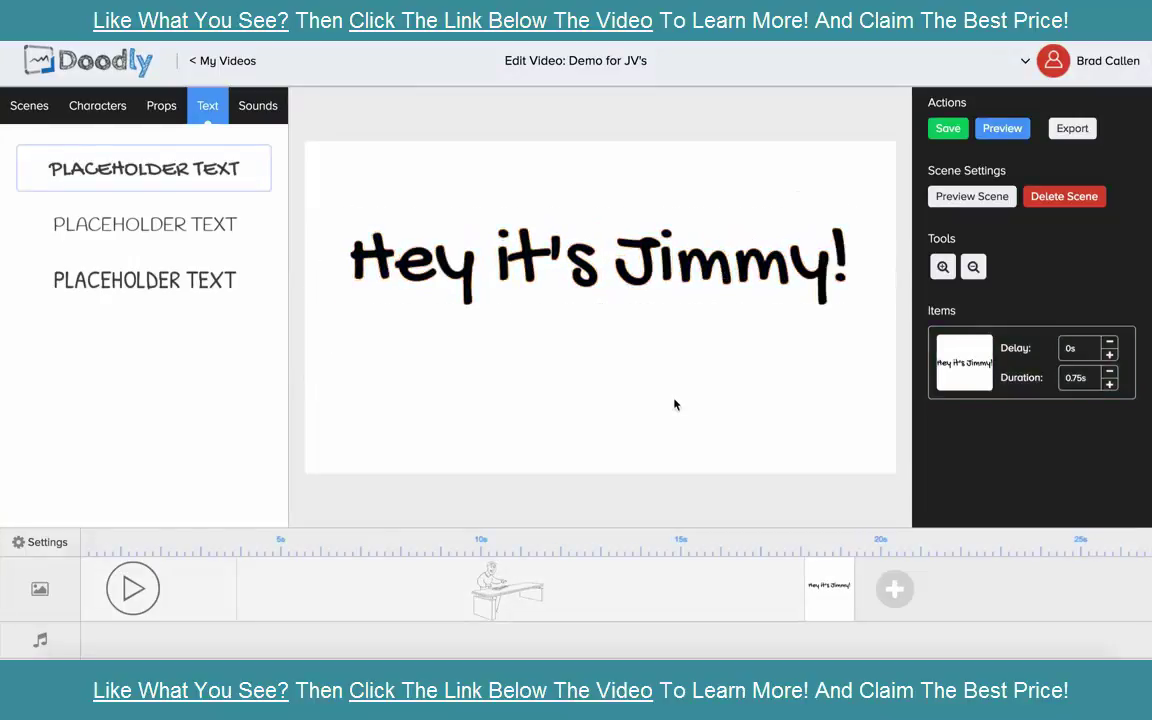
pyautogui.click(971, 196)
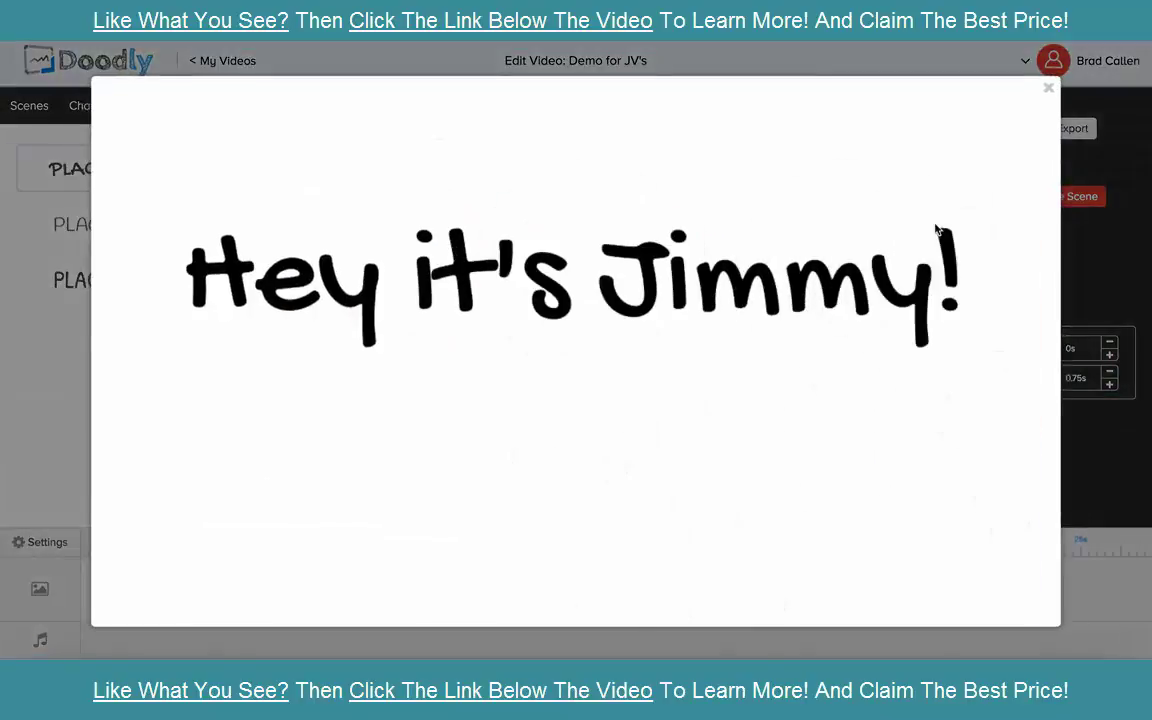
pyautogui.click(1047, 88)
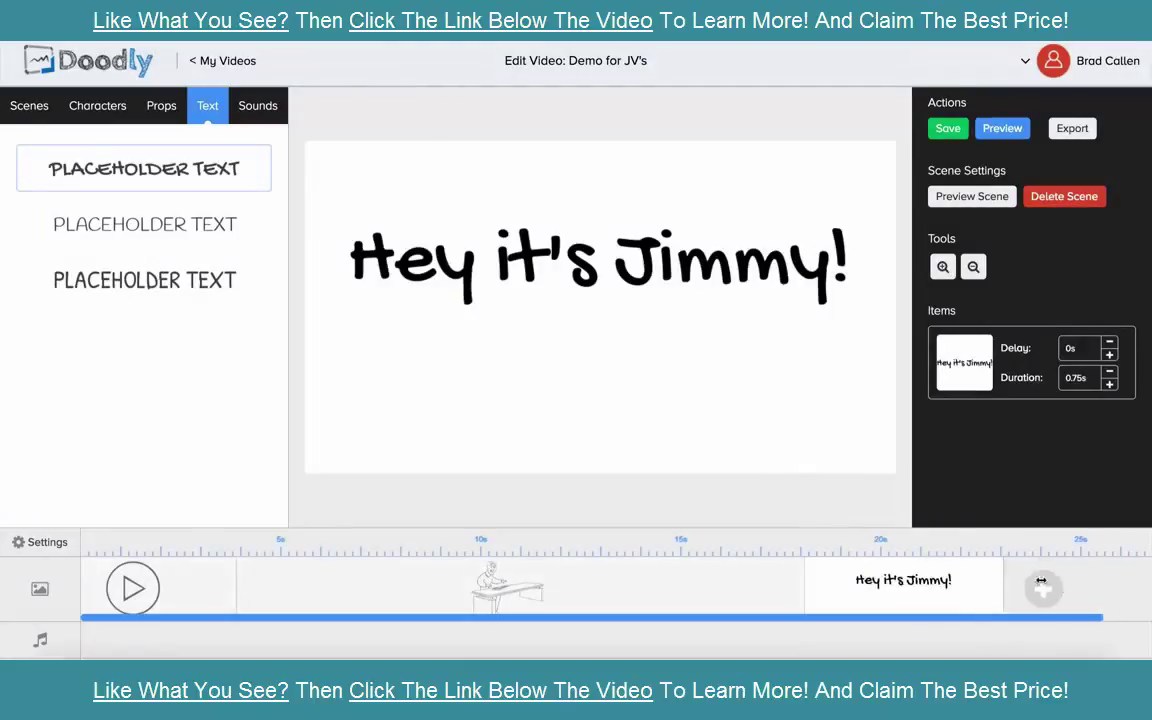
# Preview the text drawing over 7.13s, then bring up the sound library
pyautogui.click(962, 199)
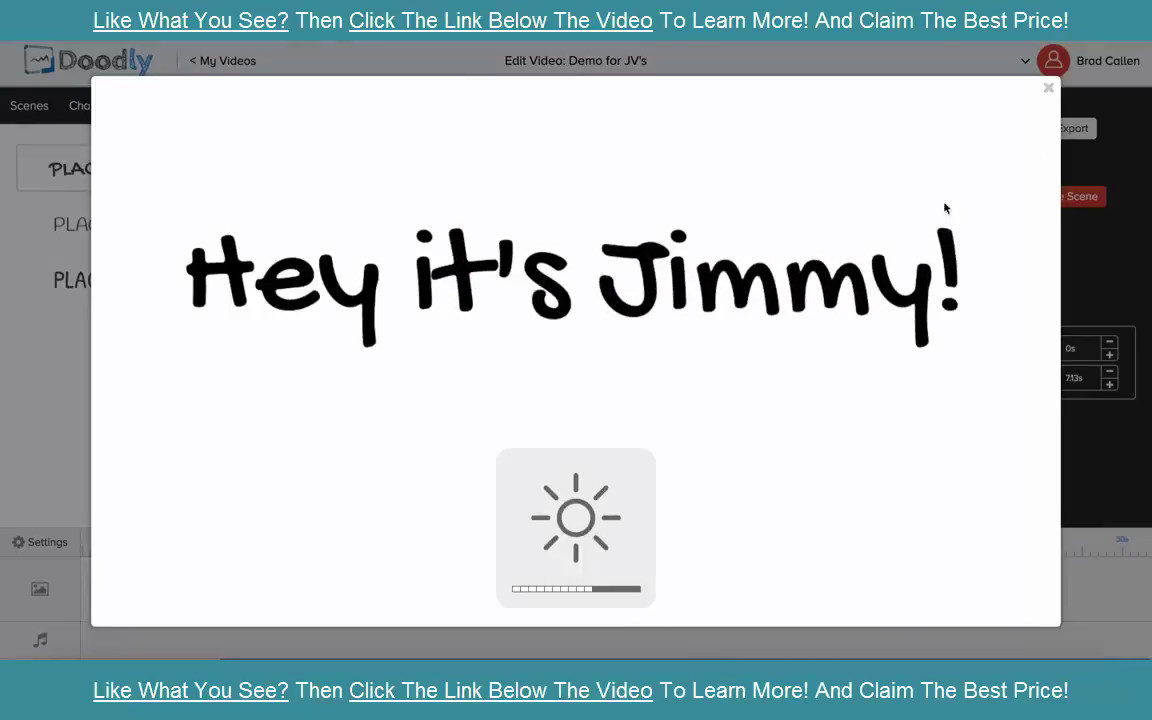
pyautogui.click(1049, 90)
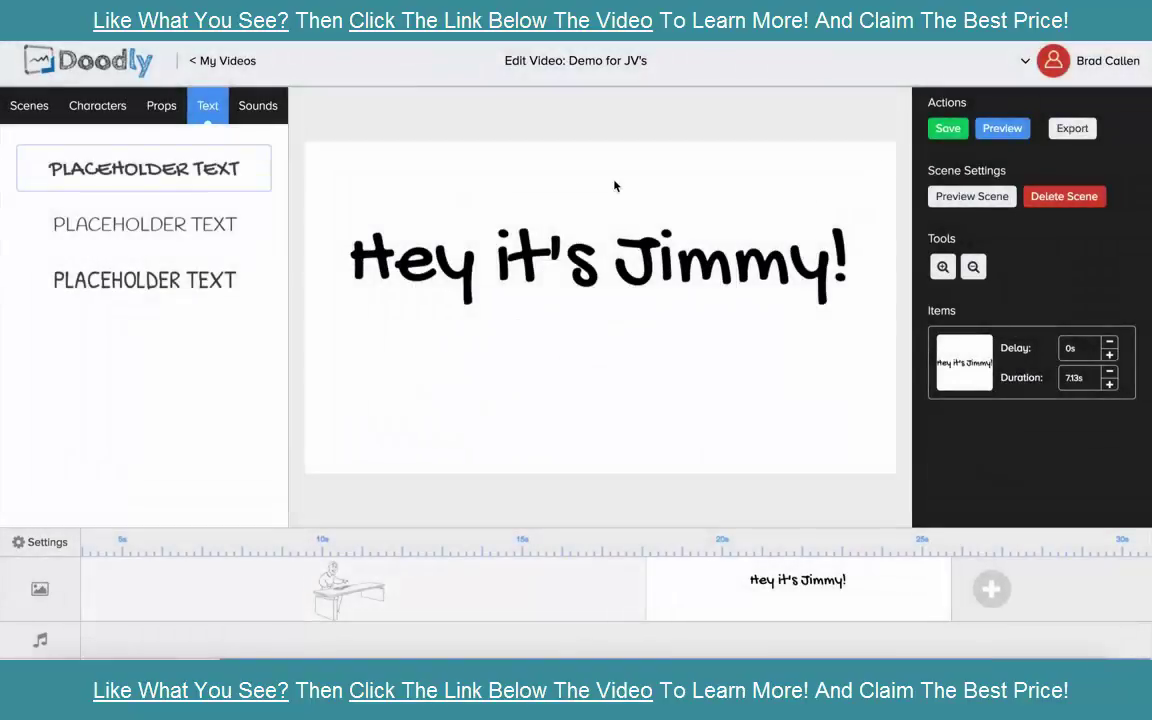
pyautogui.click(271, 102)
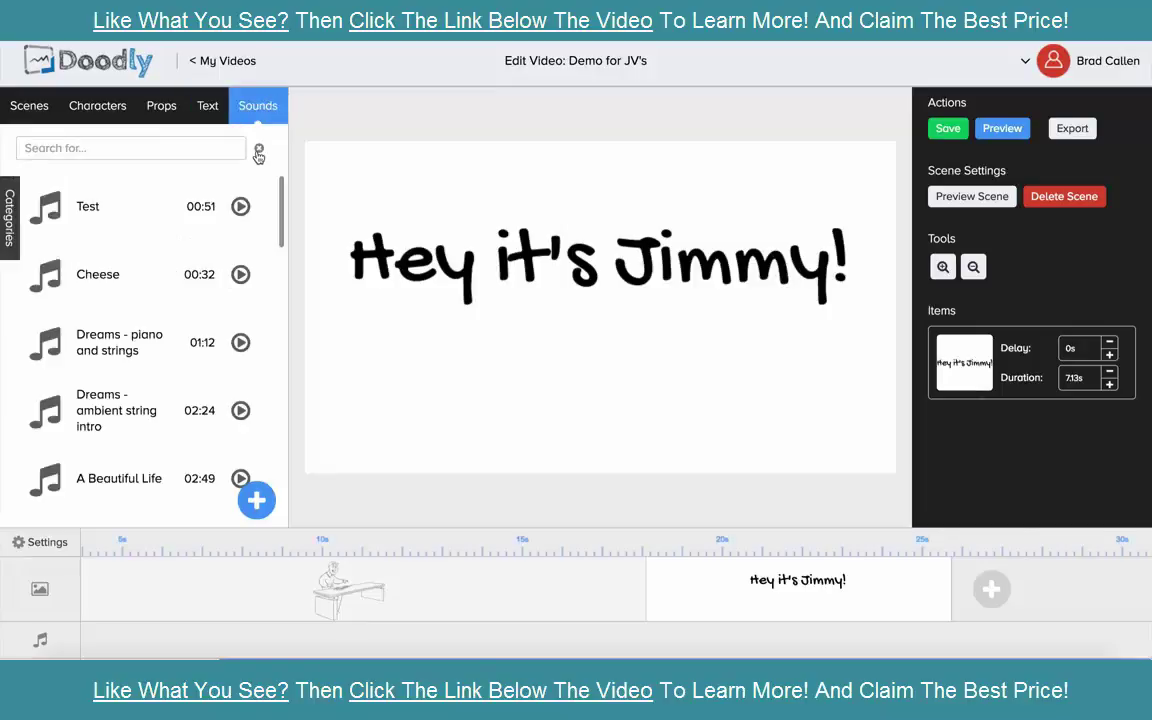
# Open the Add new sound dialog and cancel it
pyautogui.scroll(-8, 216, 301)
pyautogui.scroll(6, 216, 303)
pyautogui.scroll(1, 216, 304)
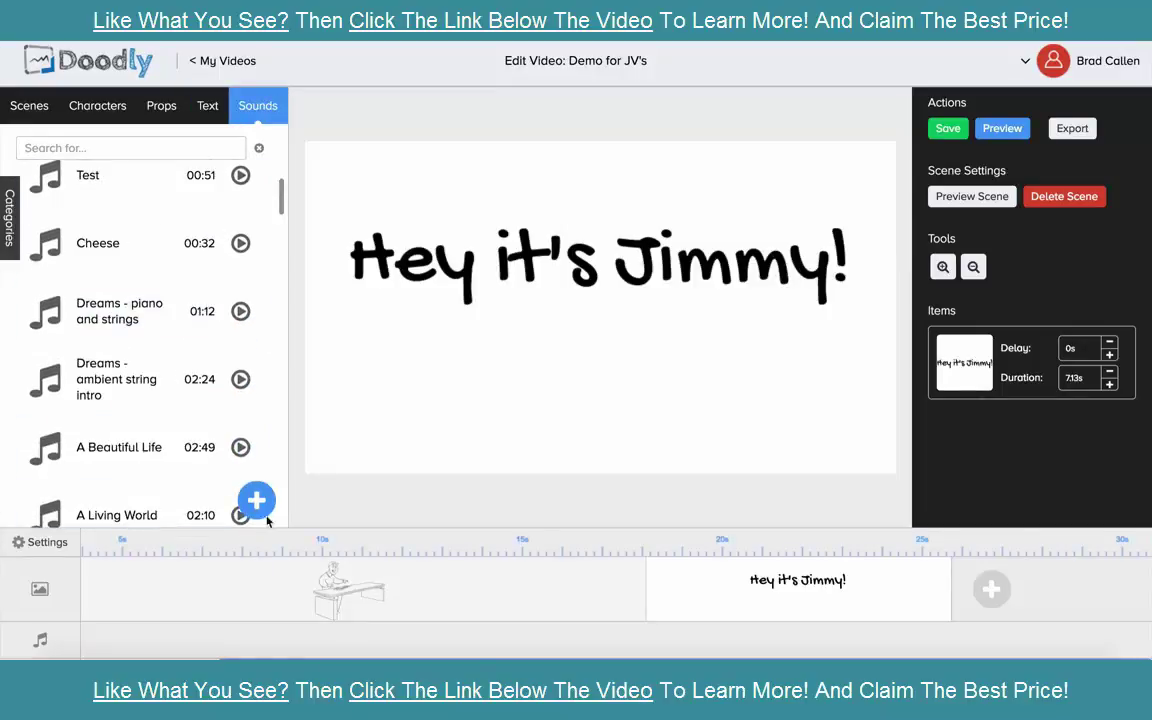
pyautogui.click(256, 500)
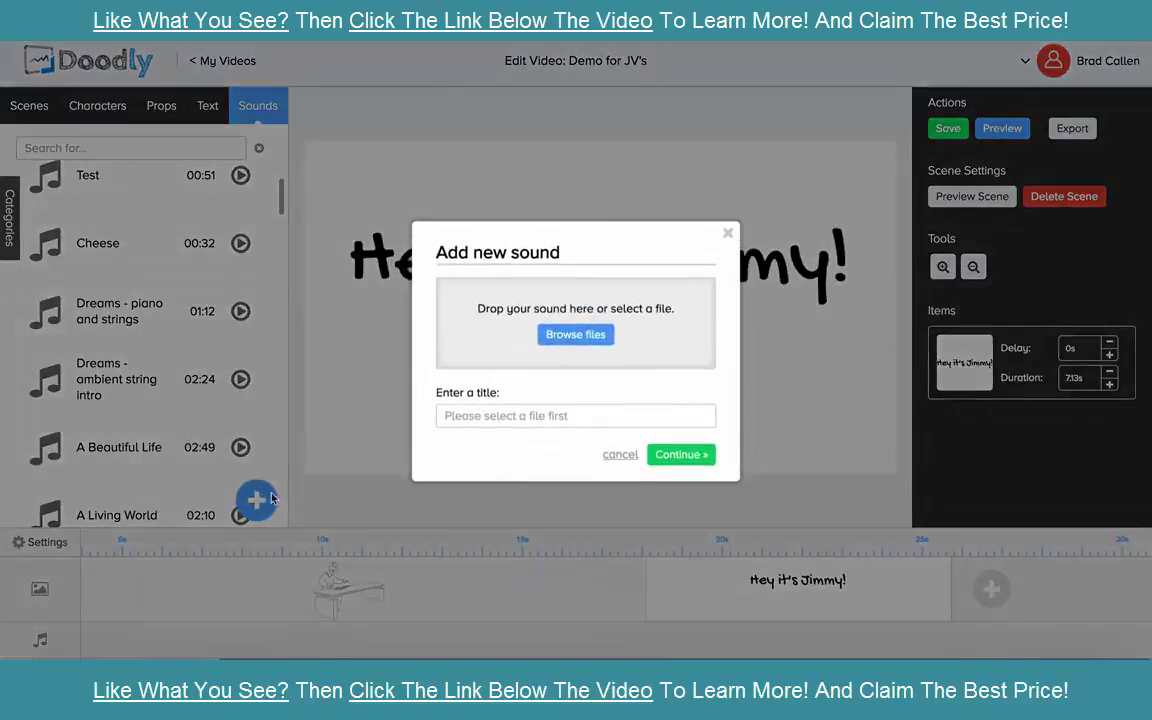
pyautogui.click(728, 233)
# In the props library, cancel the Add new prop dialog and clear the 'keyboard' search
pyautogui.click(206, 108)
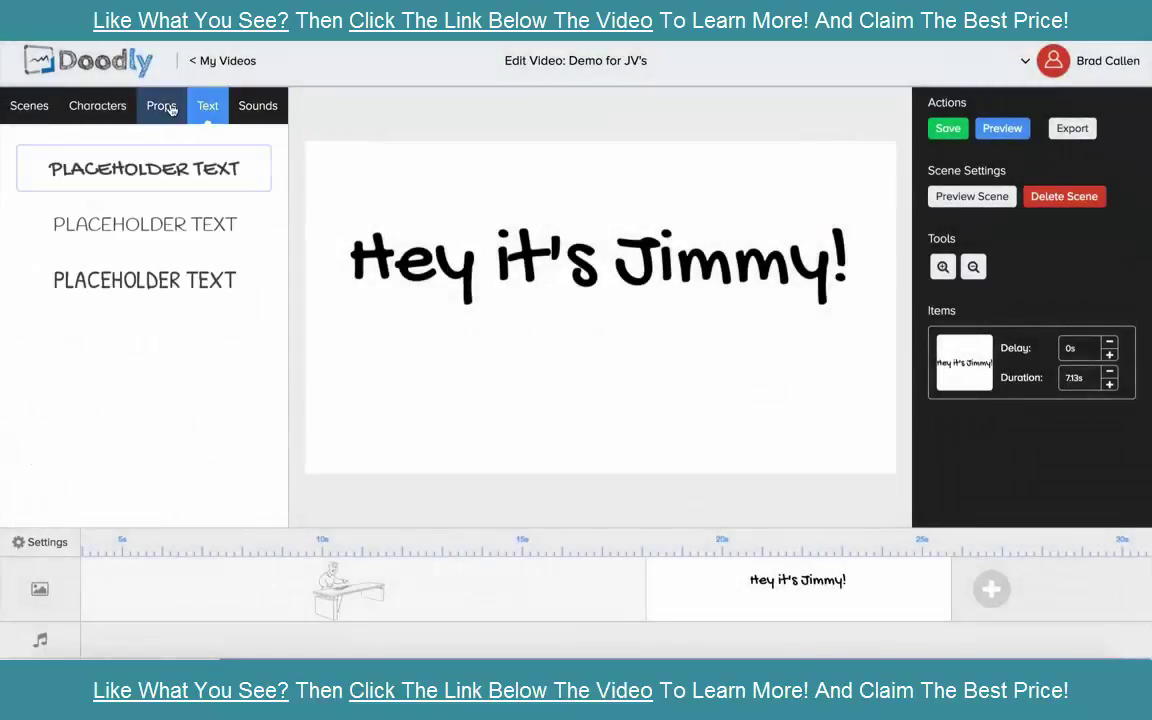
pyautogui.click(165, 108)
pyautogui.click(256, 500)
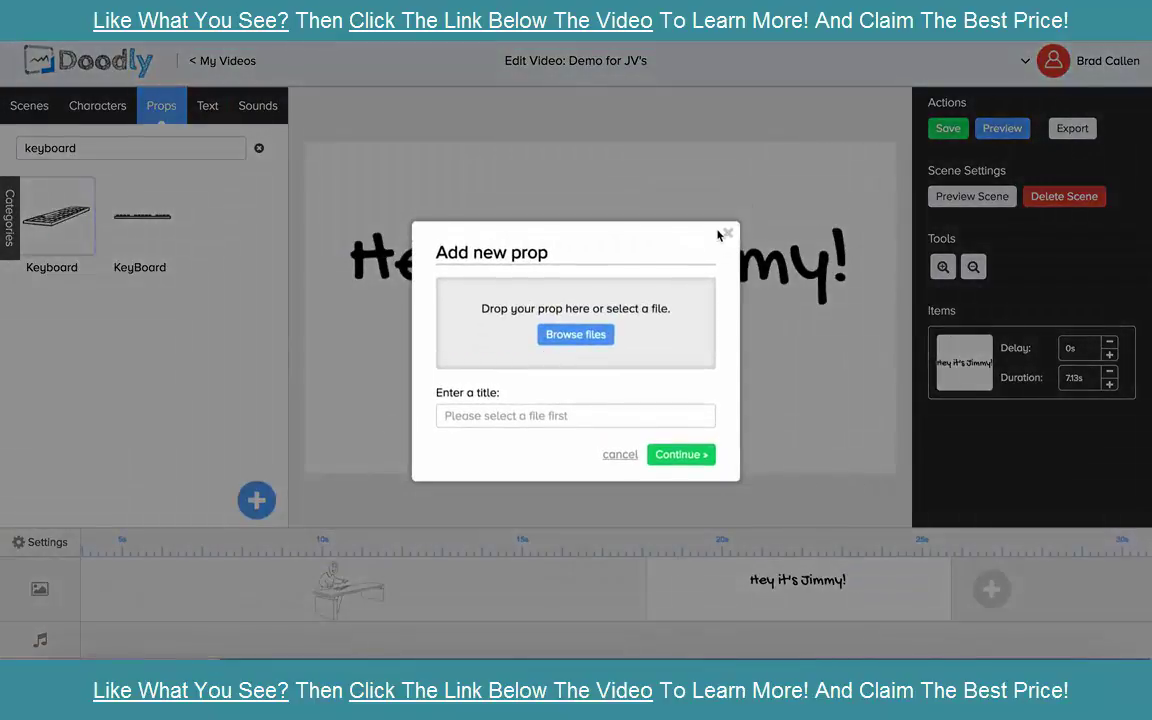
pyautogui.click(728, 233)
pyautogui.doubleClick(160, 144)
pyautogui.press('BackSpace')
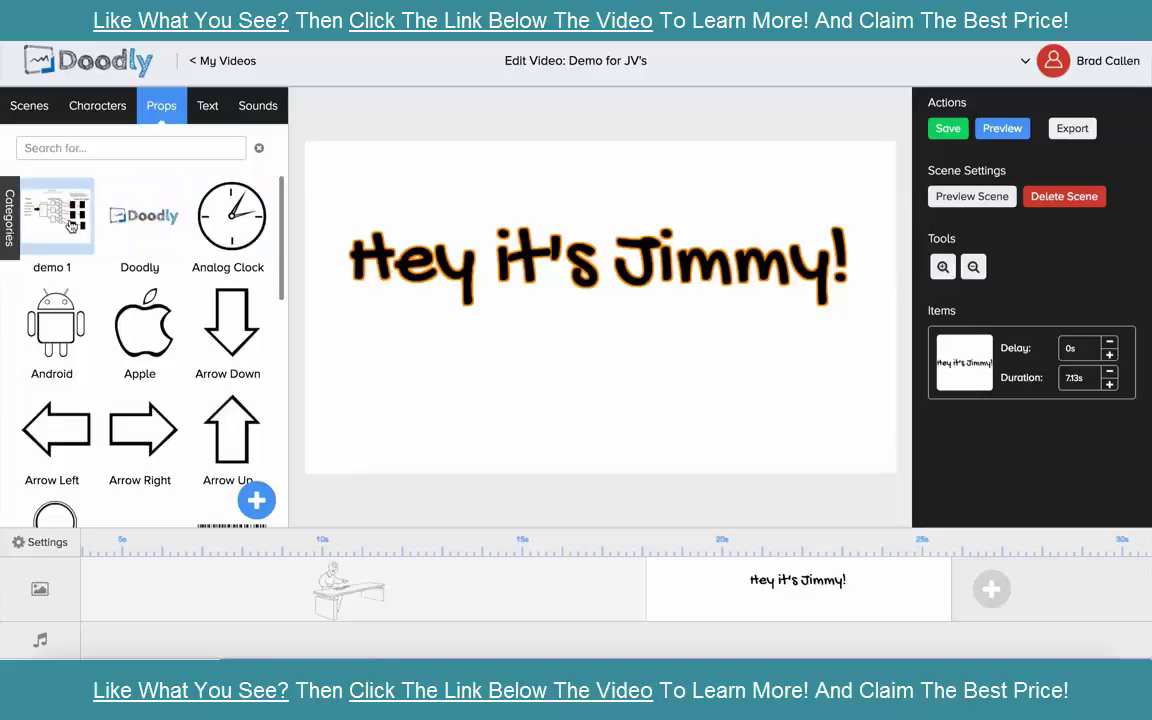
# Add the Last Man Standing music track from the sound library to the video
pyautogui.click(97, 106)
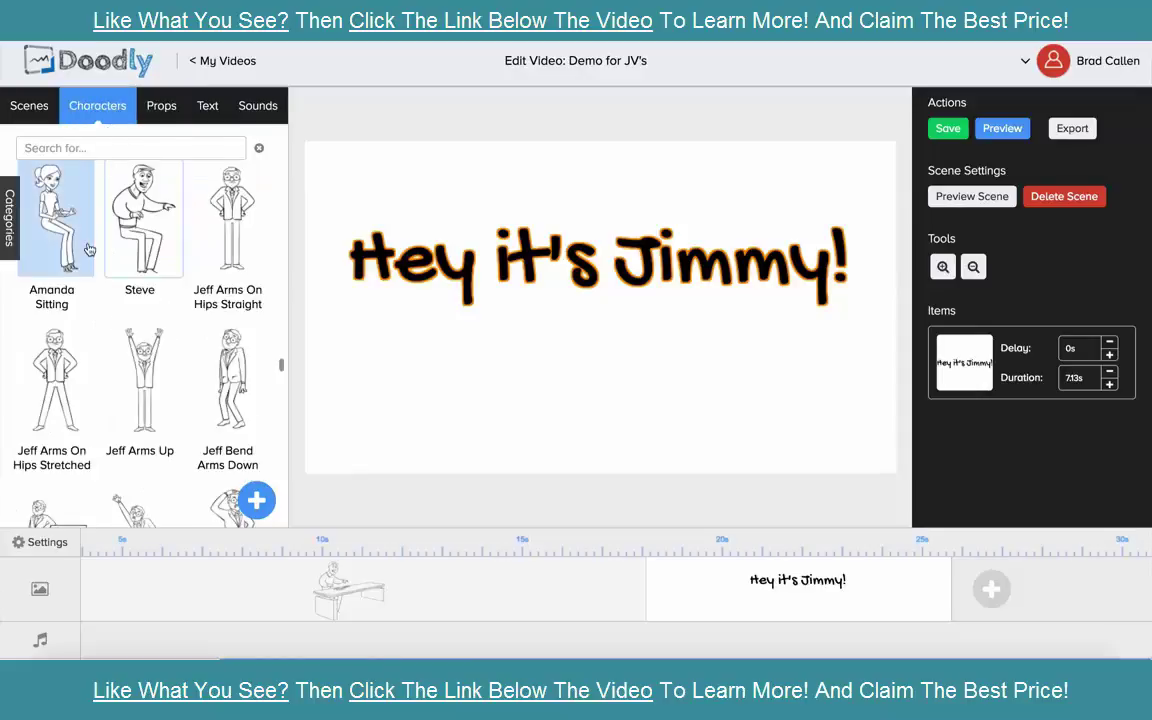
pyautogui.scroll(10, 87, 248)
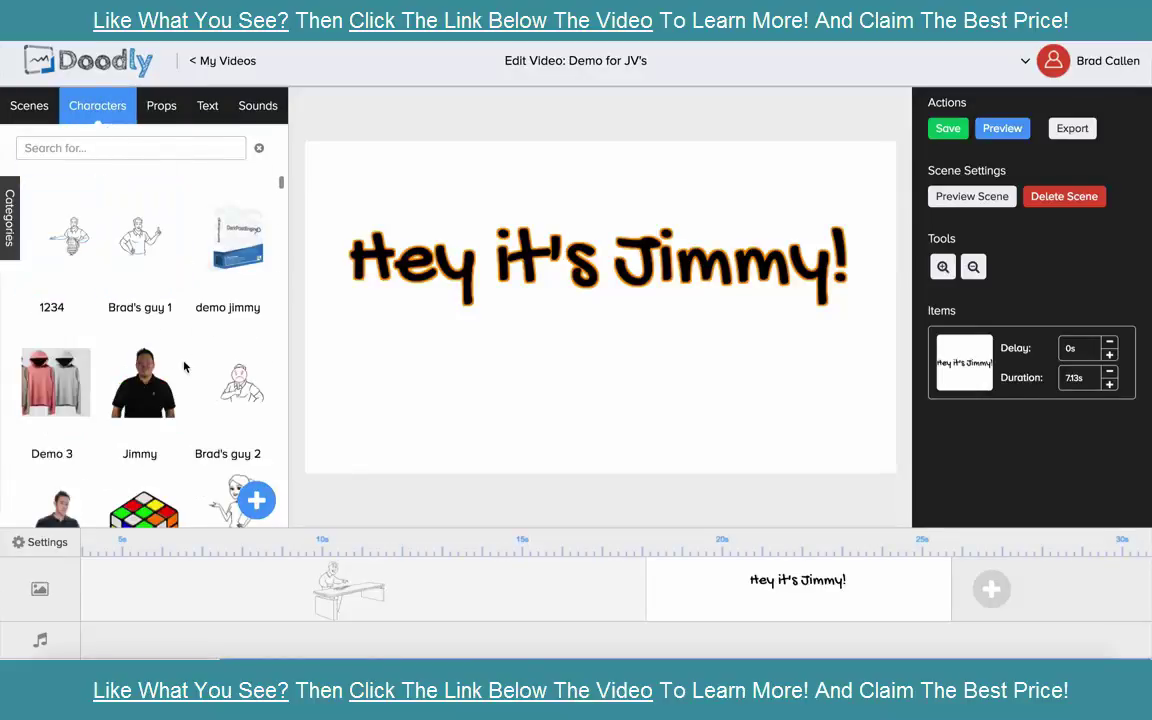
pyautogui.scroll(-1, 140, 380)
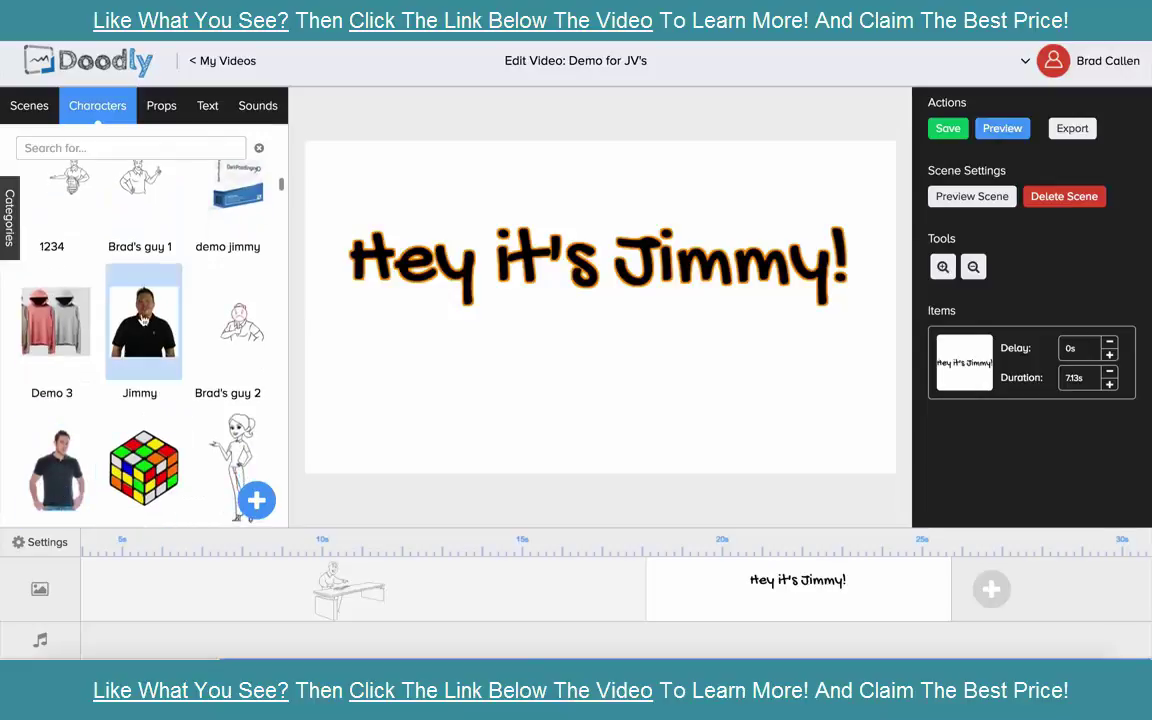
pyautogui.scroll(1, 140, 340)
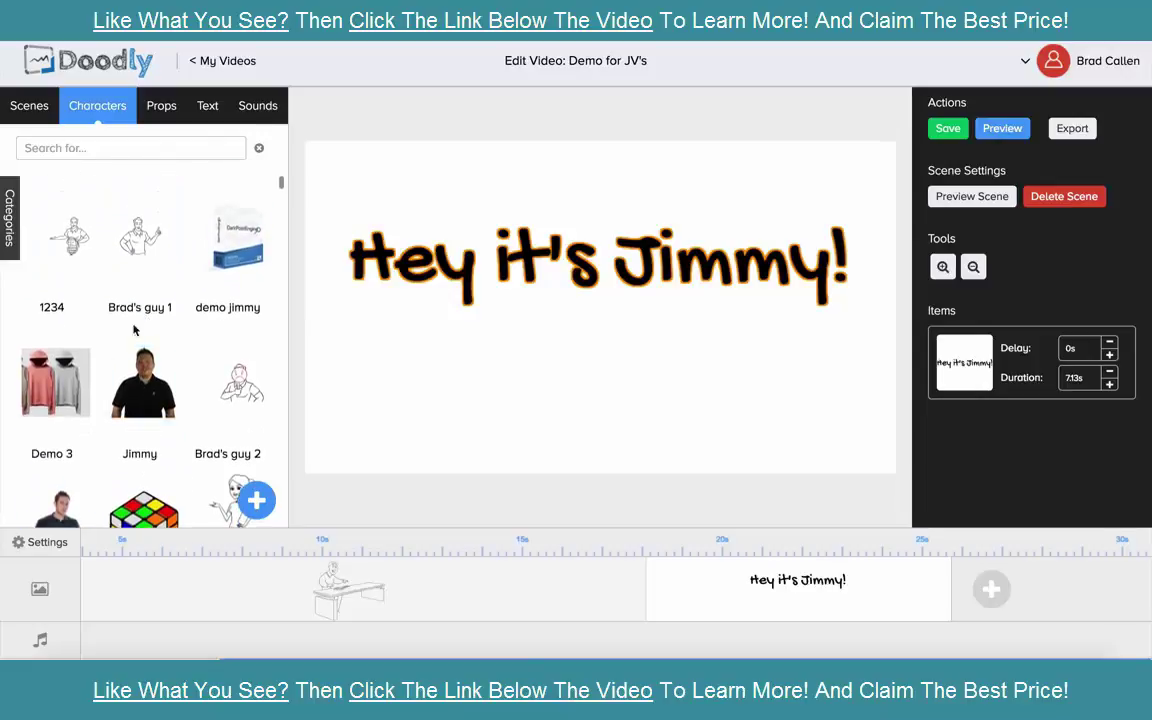
pyautogui.click(258, 108)
pyautogui.scroll(1, 210, 299)
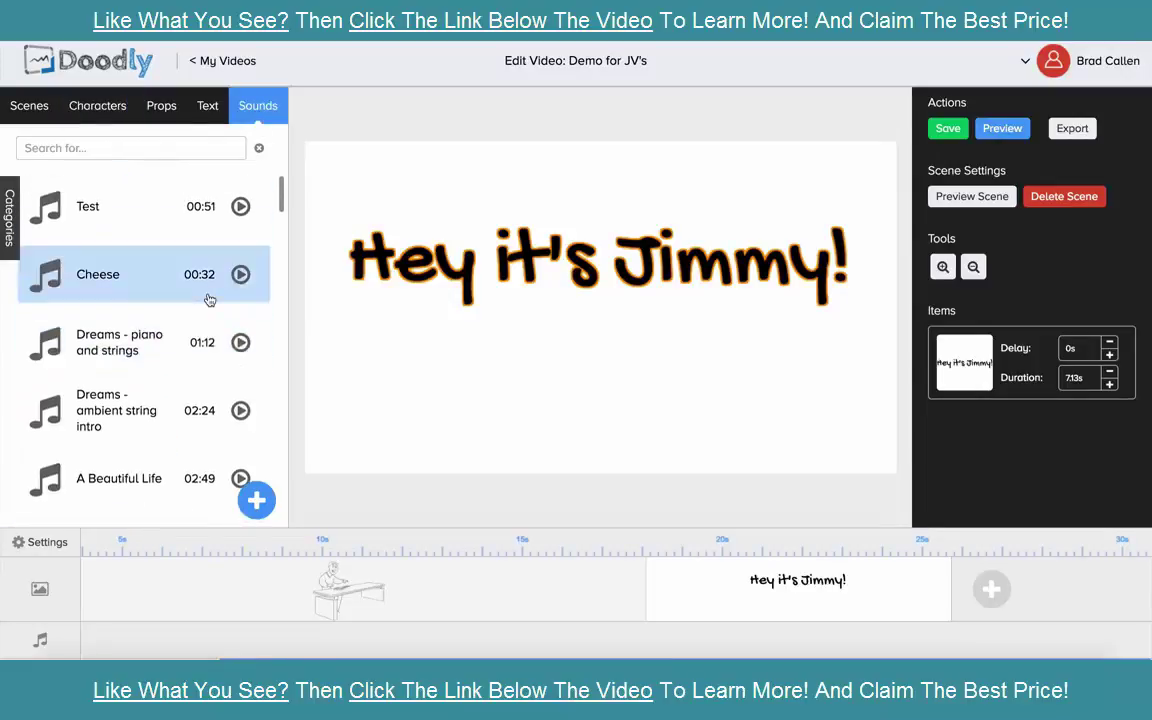
pyautogui.scroll(-3, 222, 330)
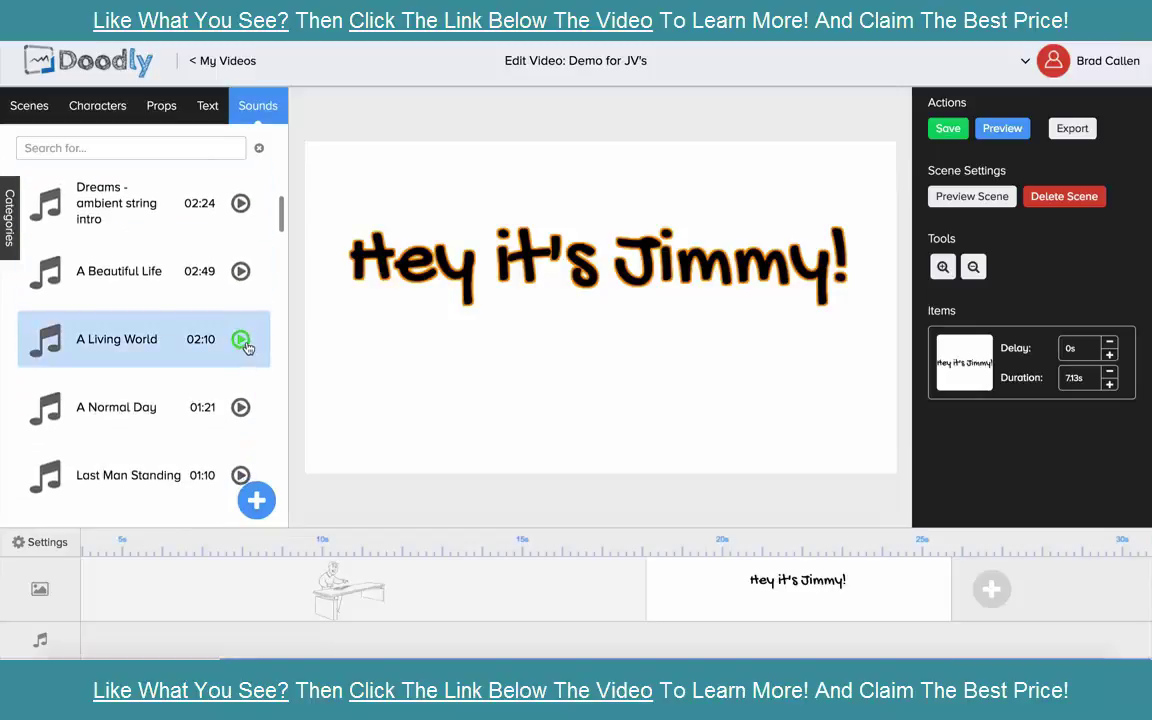
pyautogui.scroll(-1, 158, 405)
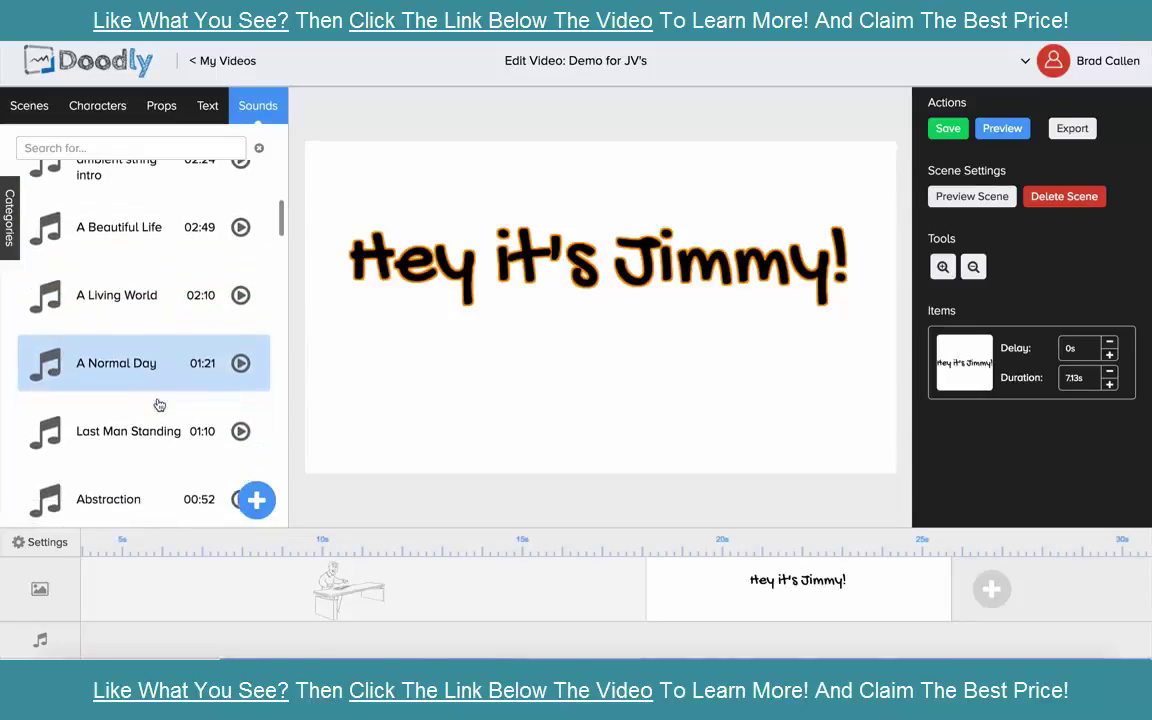
pyautogui.click(160, 430)
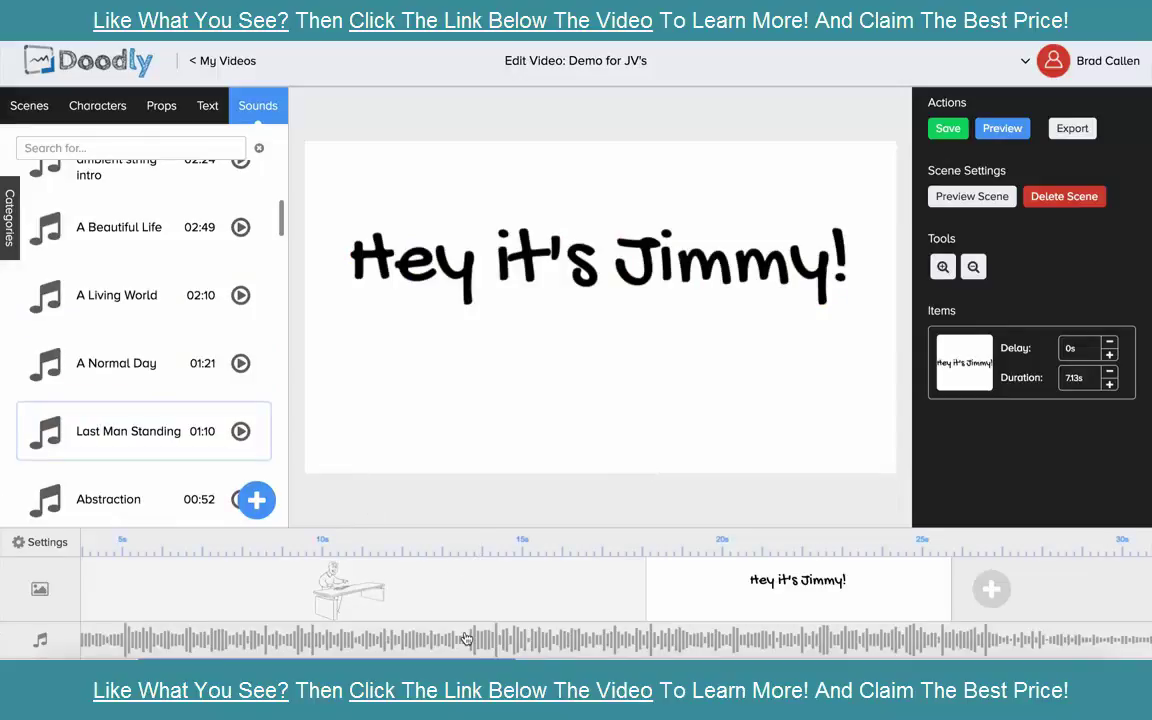
# Remove the Last Man Standing track from the timeline, confirming with Ok
pyautogui.hscroll(6, 465, 638)
pyautogui.hscroll(2, 465, 638)
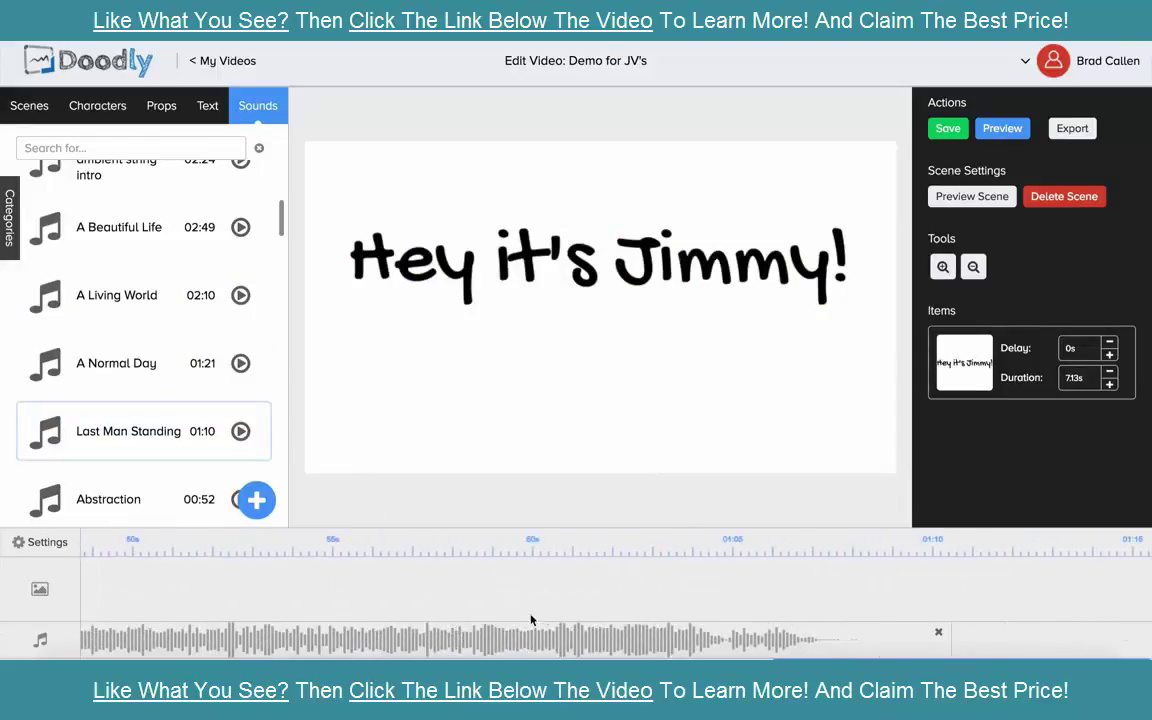
pyautogui.hscroll(2, 930, 634)
pyautogui.click(940, 635)
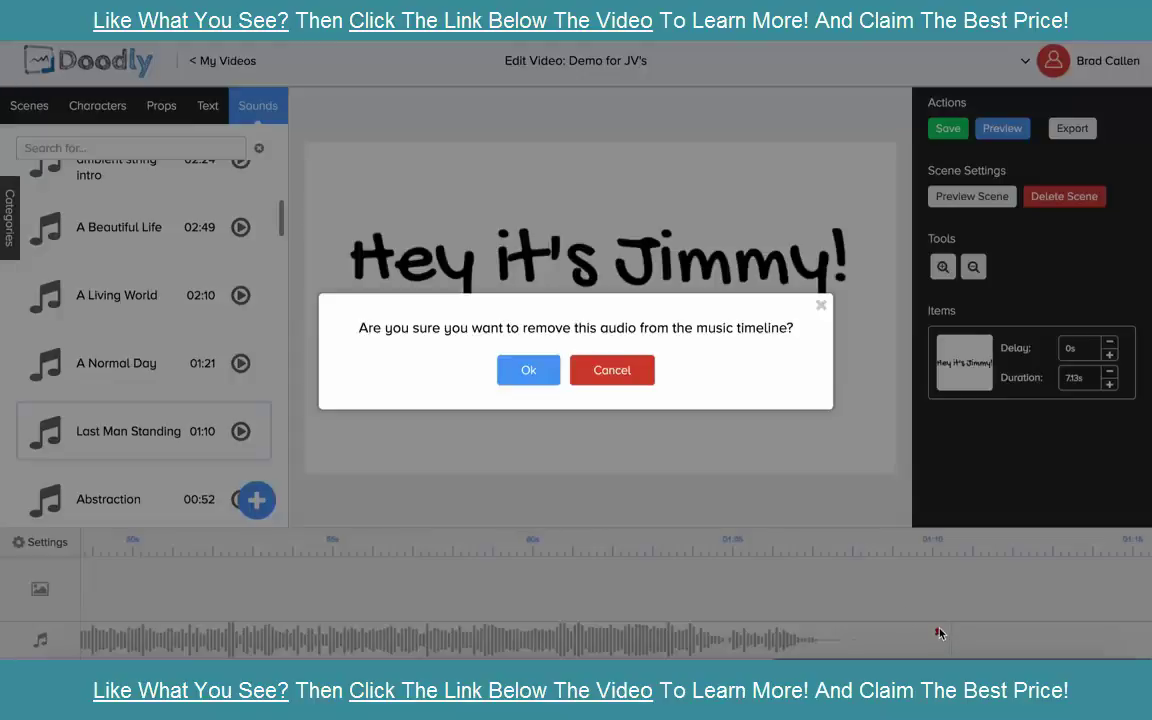
pyautogui.click(525, 368)
pyautogui.hscroll(-2, 539, 584)
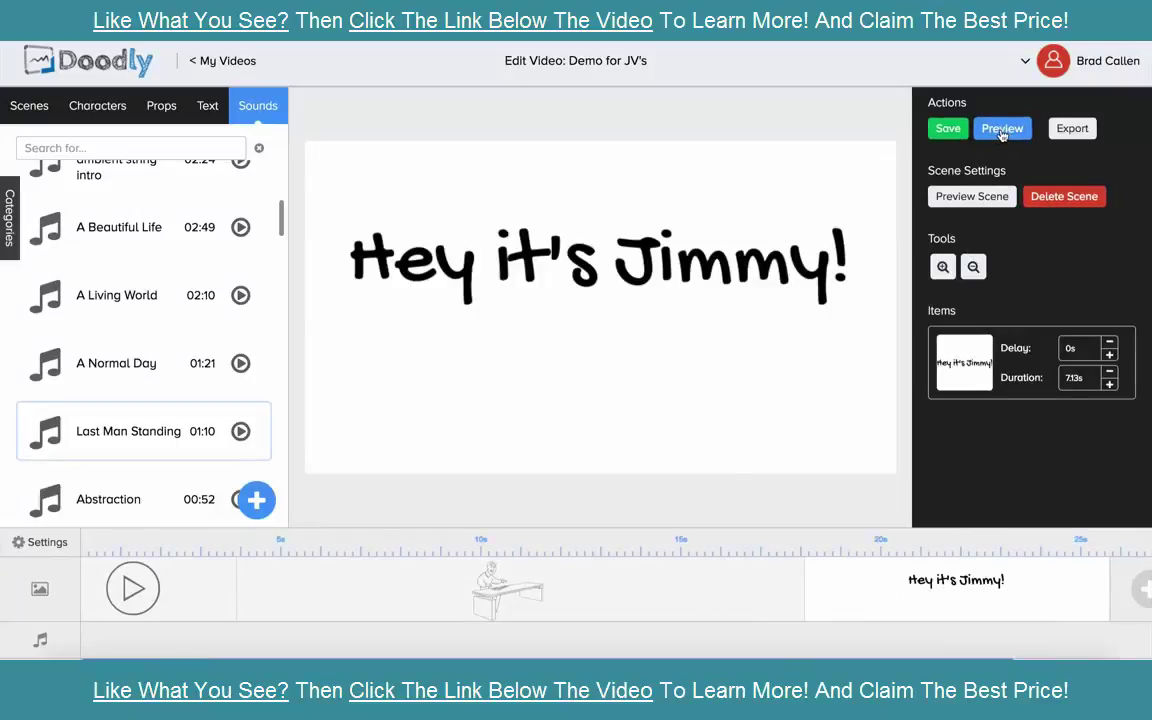
pyautogui.click(1066, 129)
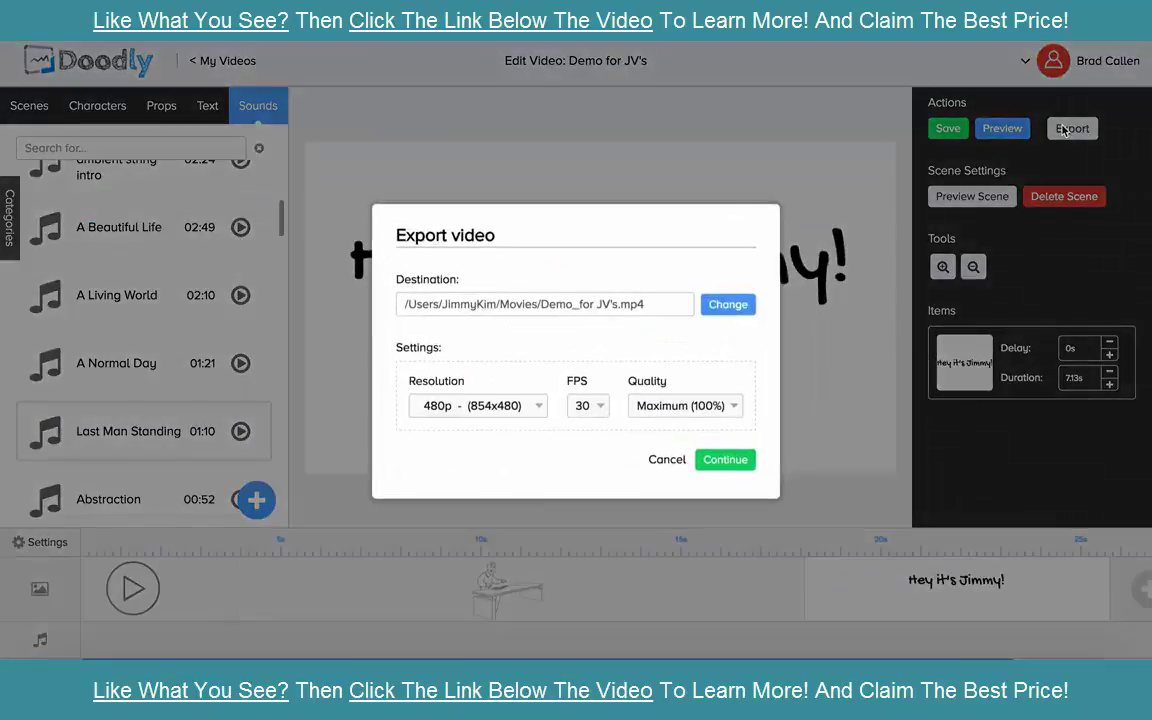
pyautogui.click(531, 407)
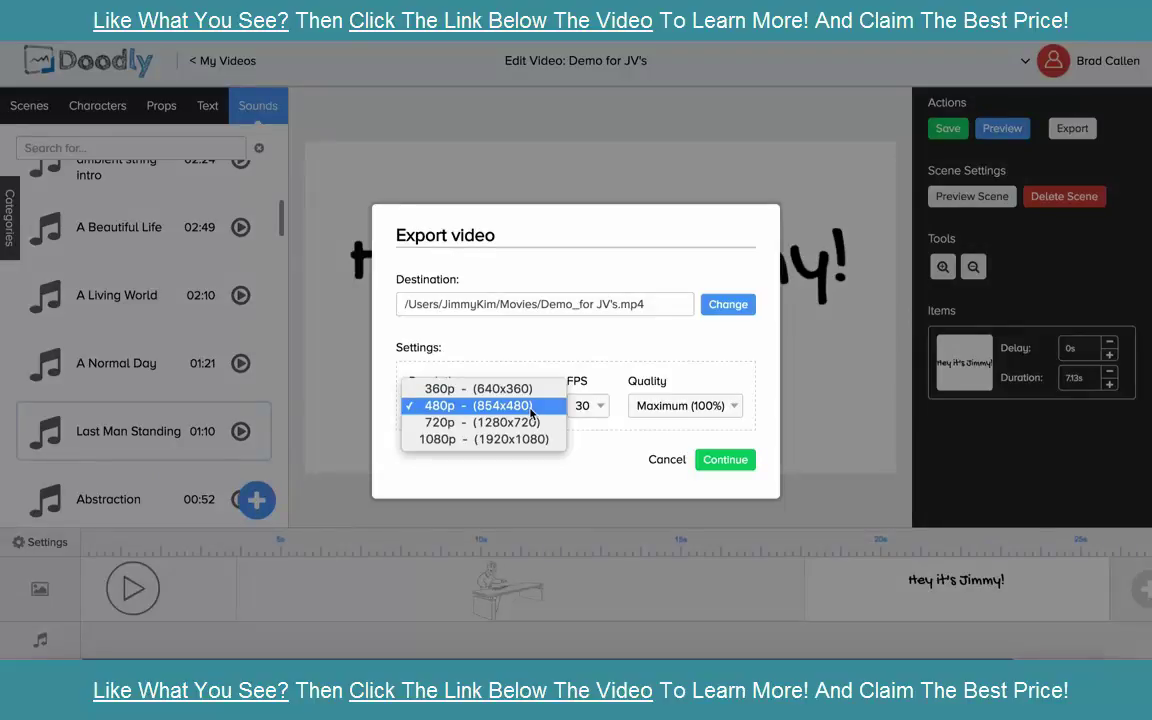
pyautogui.click(561, 365)
pyautogui.click(599, 405)
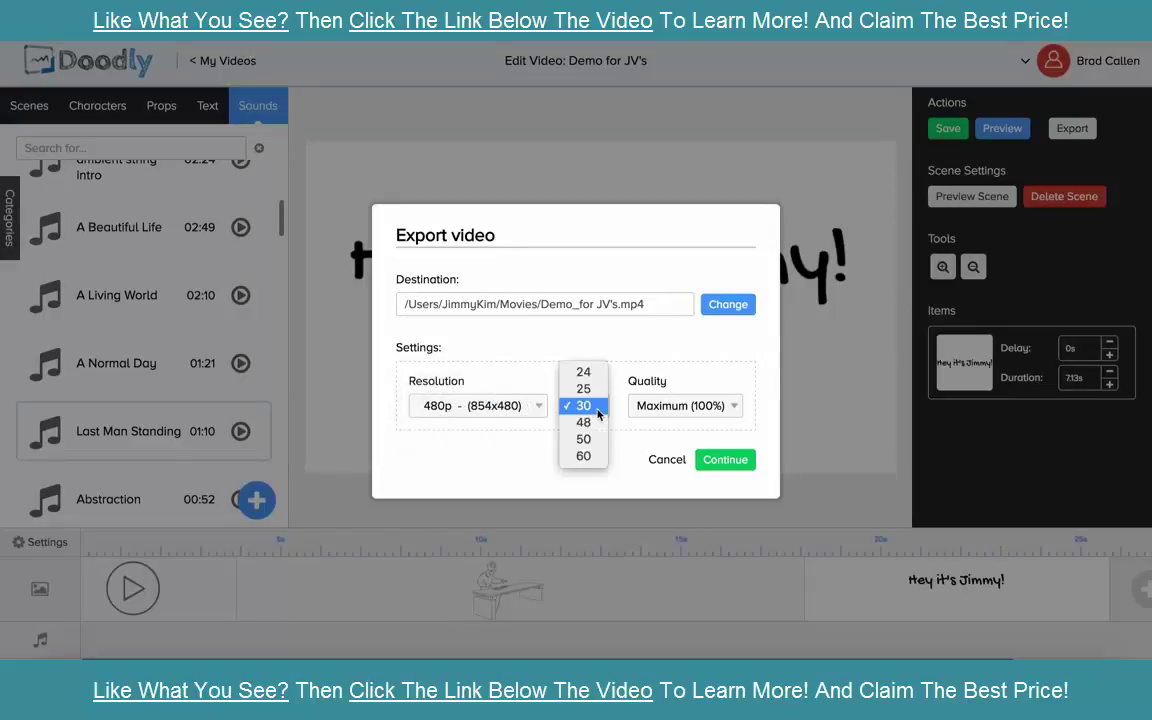
pyautogui.click(678, 366)
pyautogui.click(677, 406)
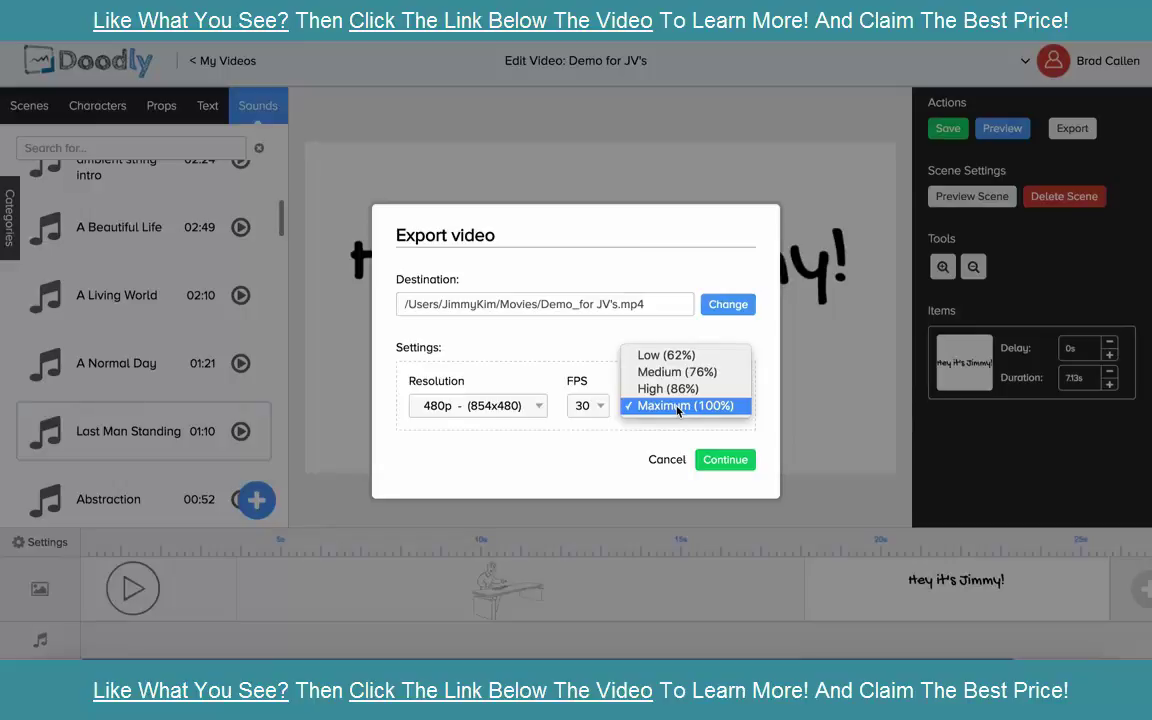
pyautogui.click(663, 459)
pyautogui.click(663, 459)
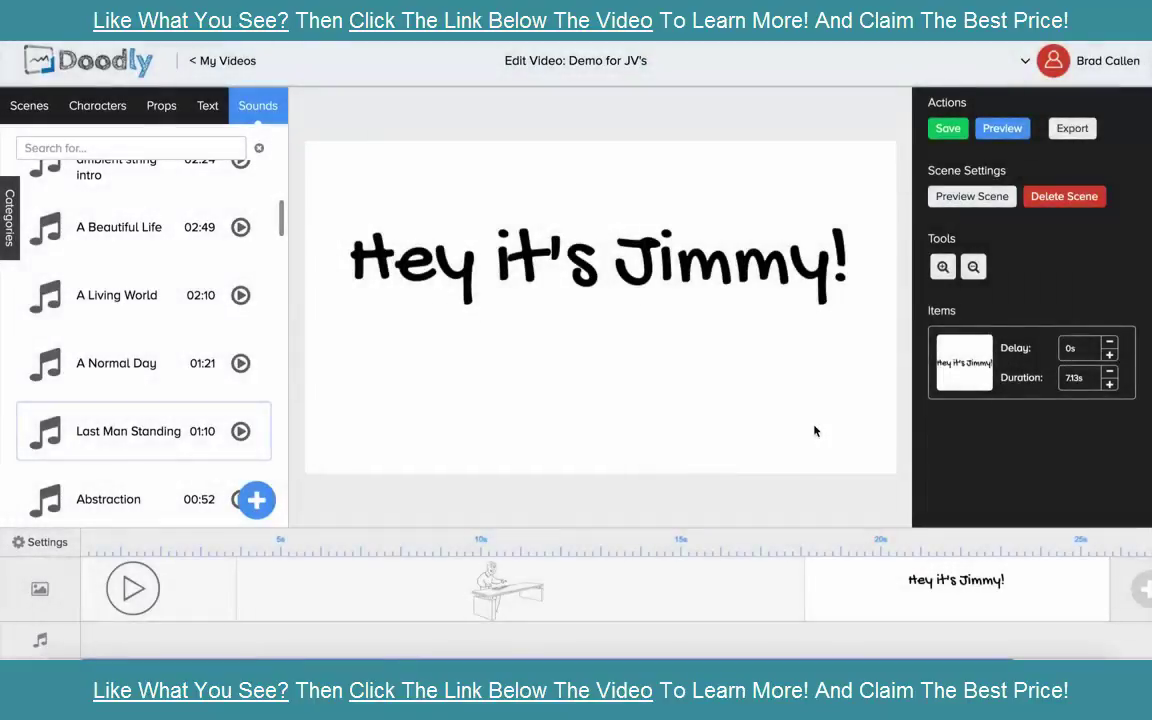
# Select the 'Hey it's Jimmy!' text and browse the Scenes, Characters, then Props libraries
pyautogui.click(528, 175)
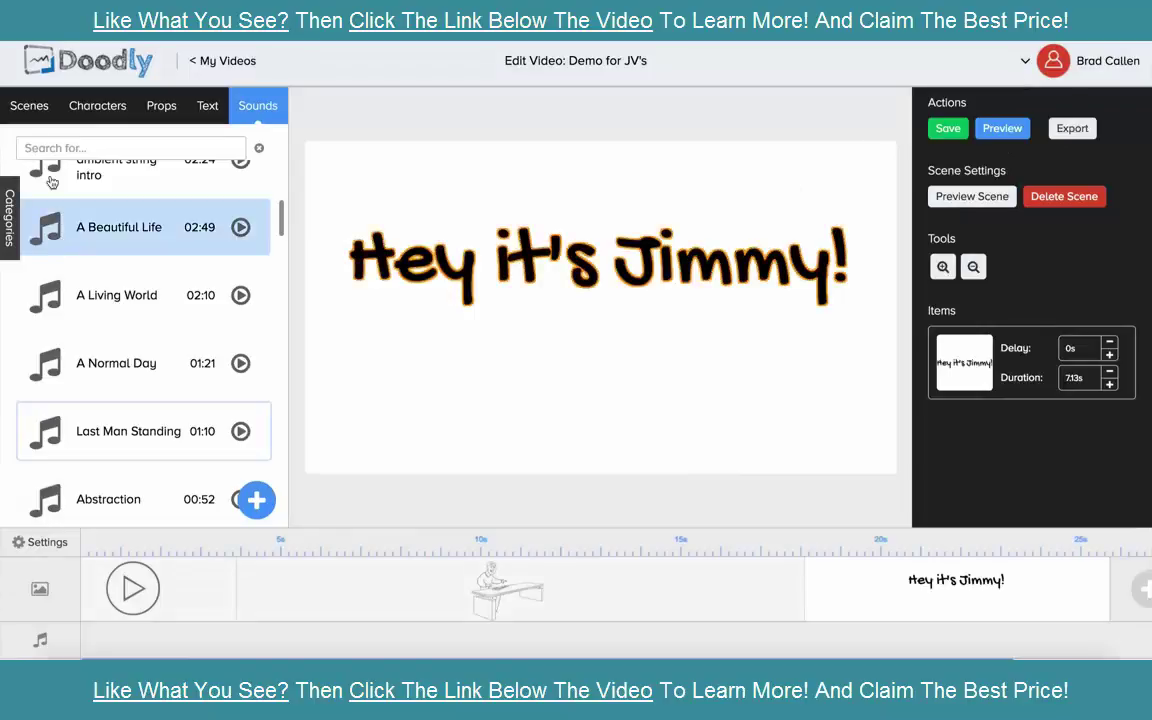
pyautogui.click(49, 119)
pyautogui.scroll(-15, 140, 250)
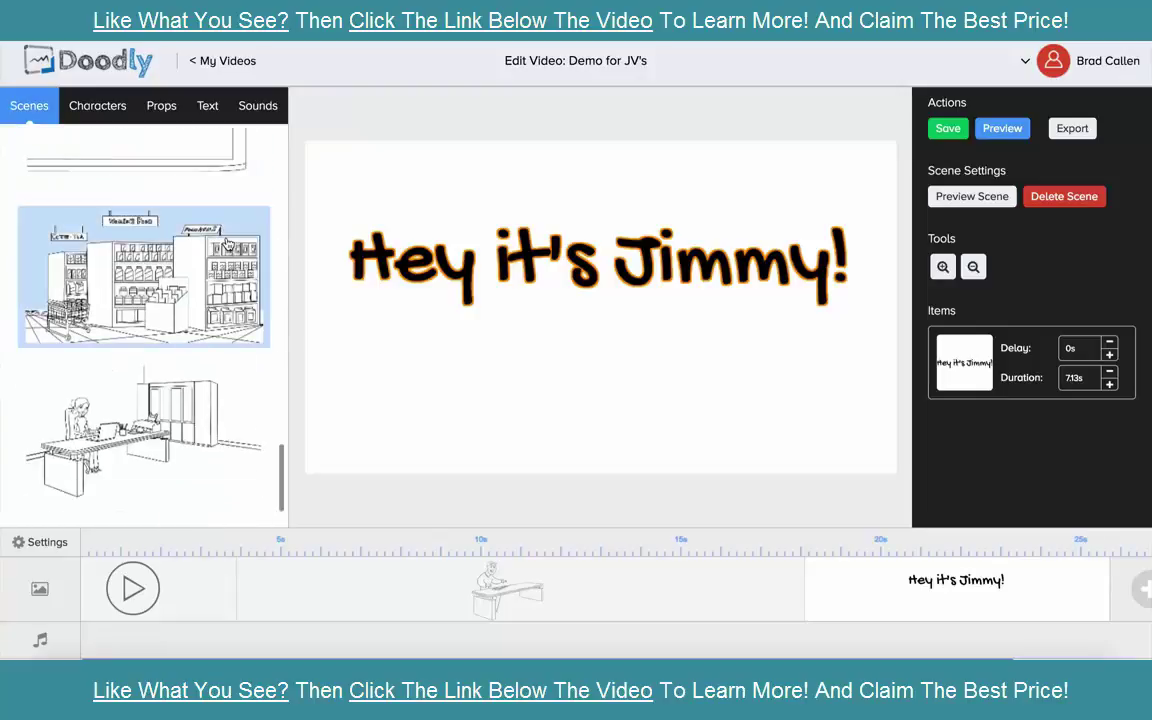
pyautogui.scroll(15, 200, 250)
pyautogui.click(100, 105)
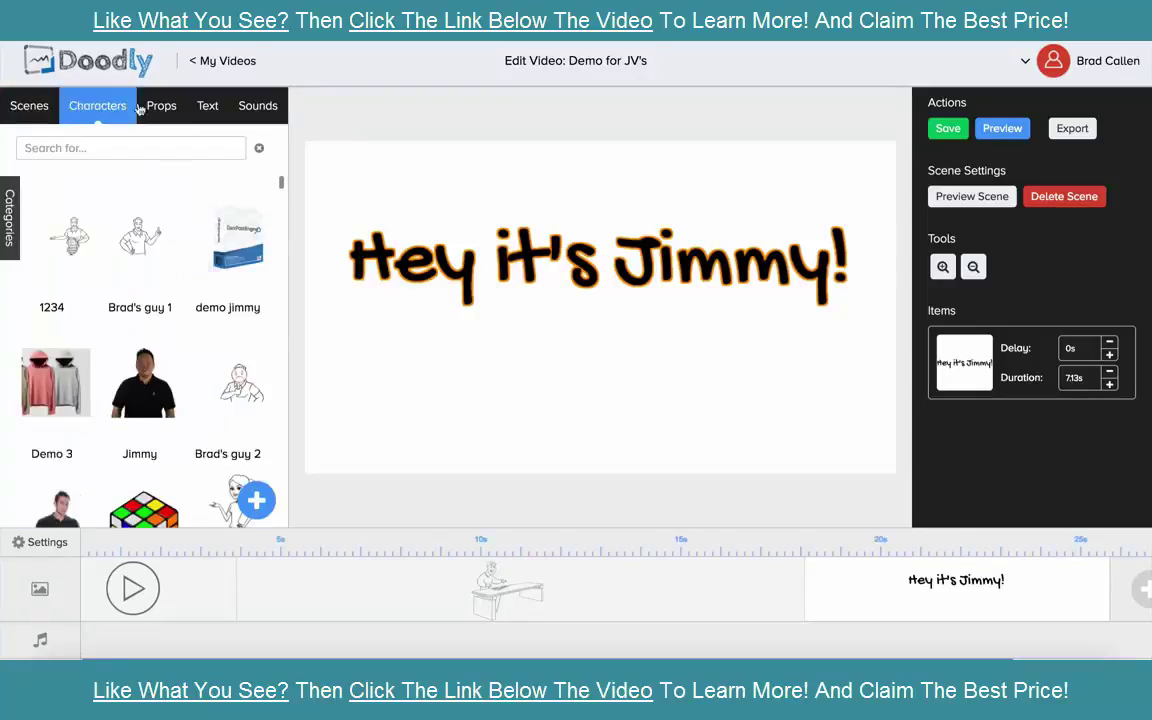
pyautogui.click(161, 105)
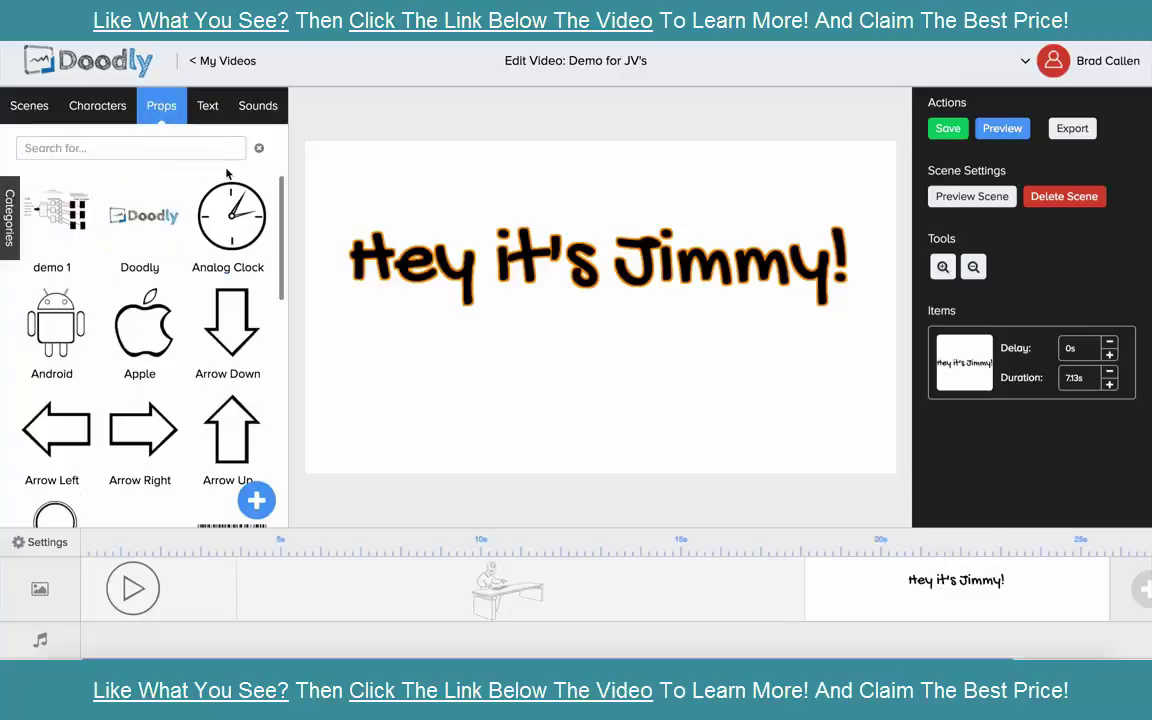
pyautogui.scroll(-3, 211, 300)
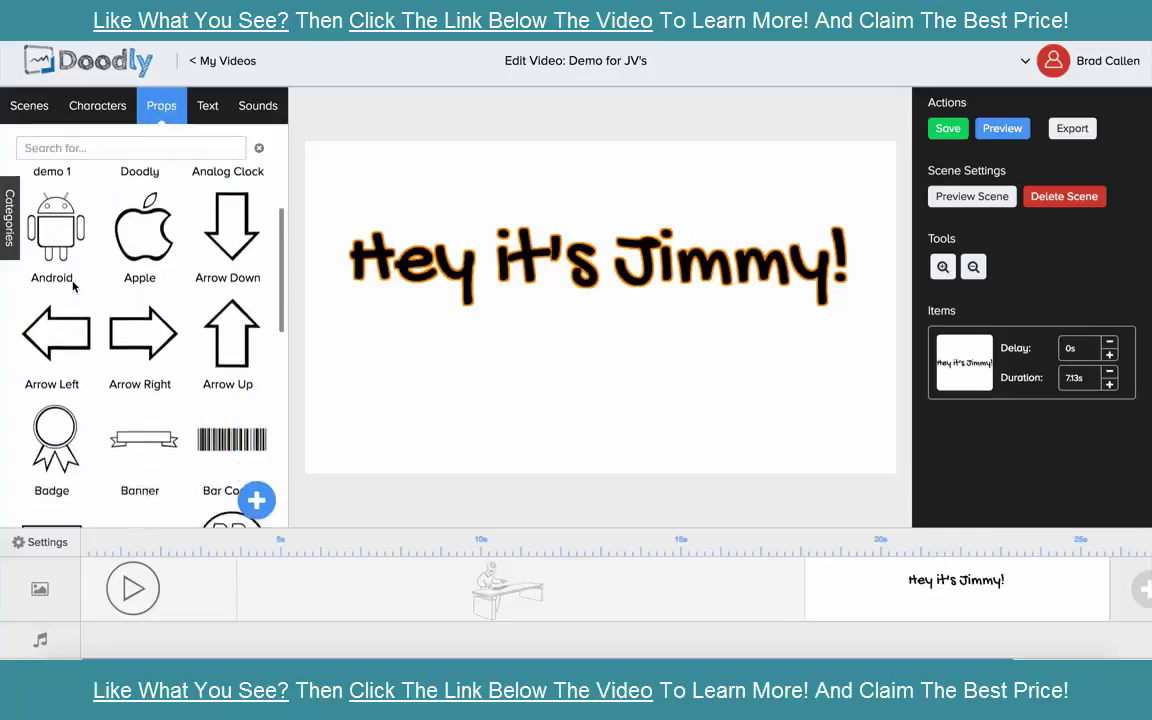